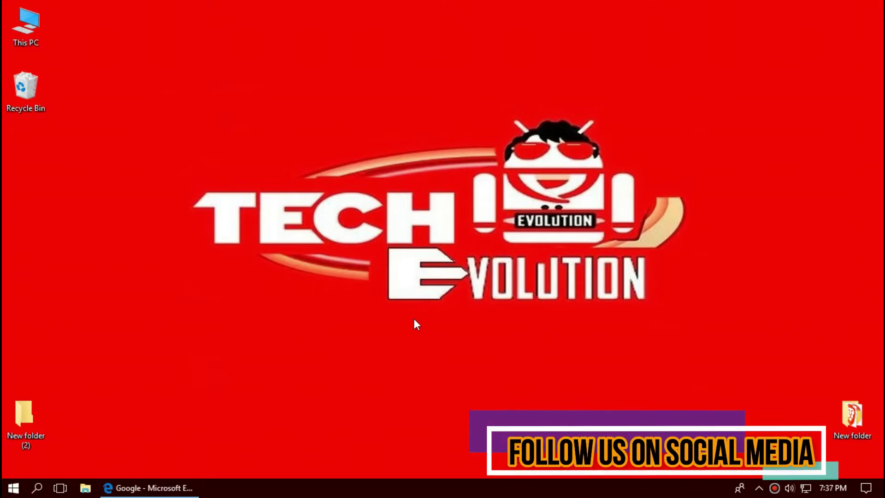
# - Rerun the Google search for d3dcompiler_47.dll in Edge
pyautogui.click(175, 488)
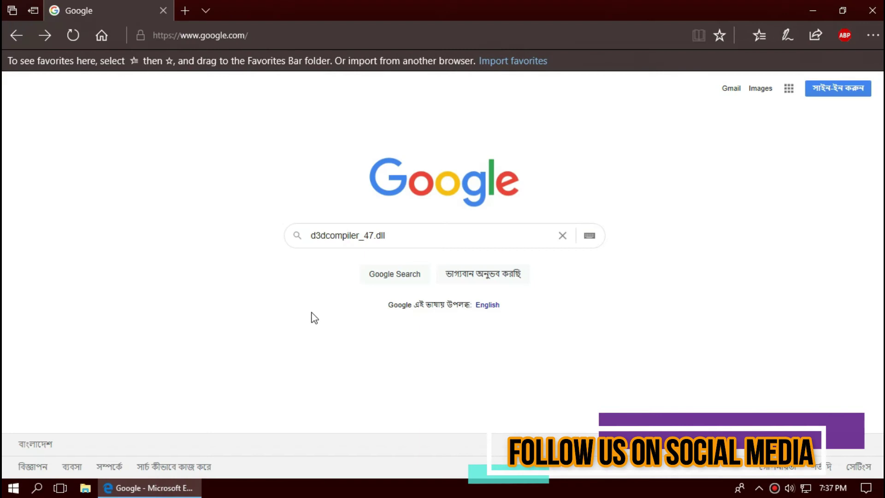
pyautogui.click(425, 236)
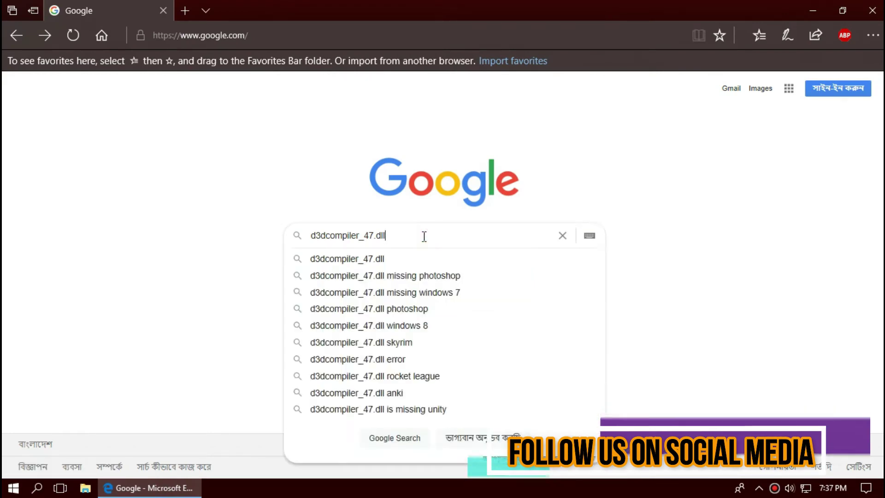
pyautogui.press('Return')
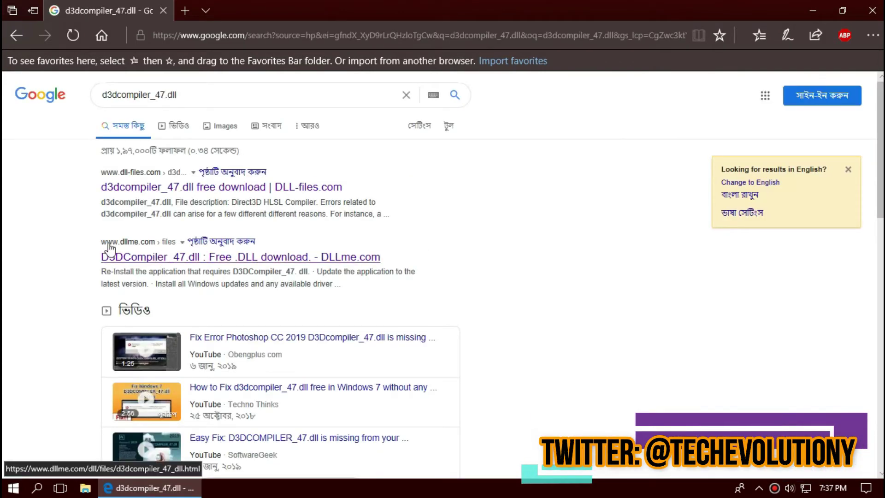
# - Open the DLL-files.com result and scroll to its 64-bit version listing
pyautogui.click(154, 188)
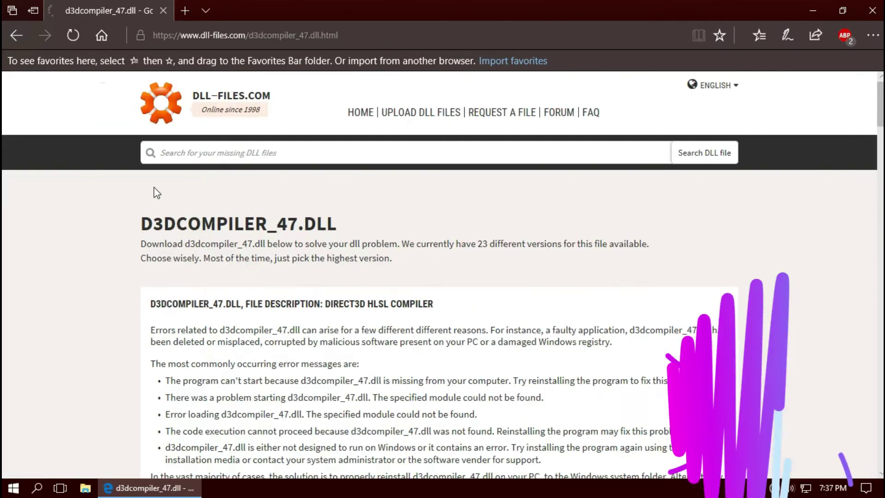
pyautogui.click(256, 35)
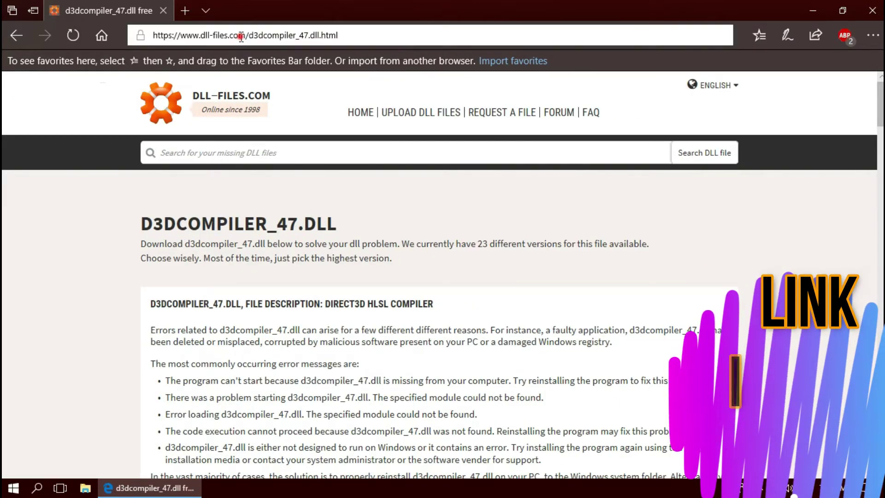
pyautogui.scroll(-10, 212, 355)
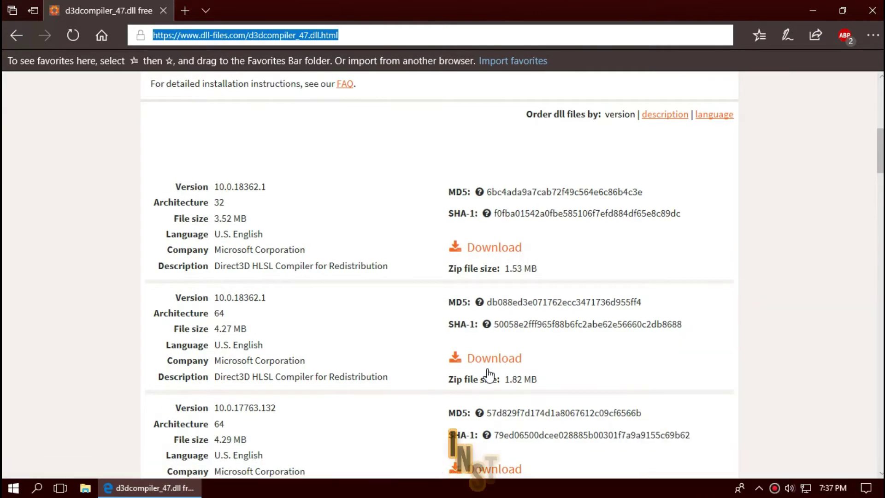
pyautogui.moveTo(243, 315); pyautogui.dragTo(184, 377)
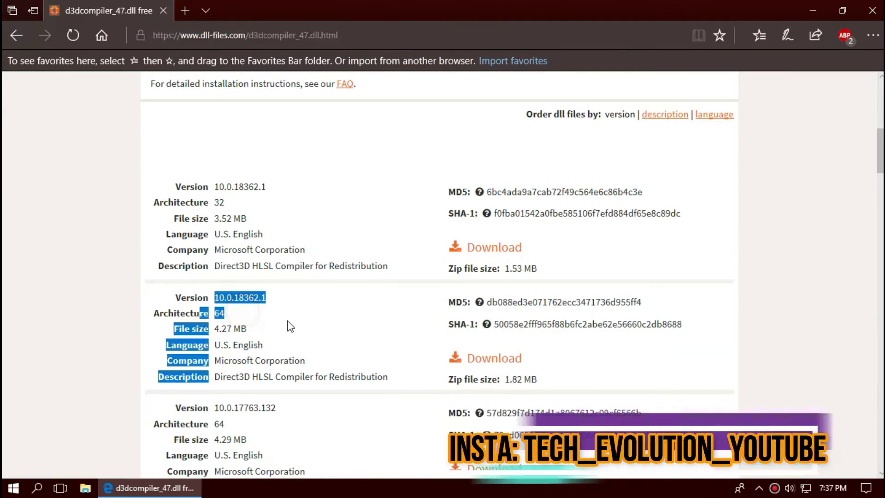
pyautogui.click(13, 488)
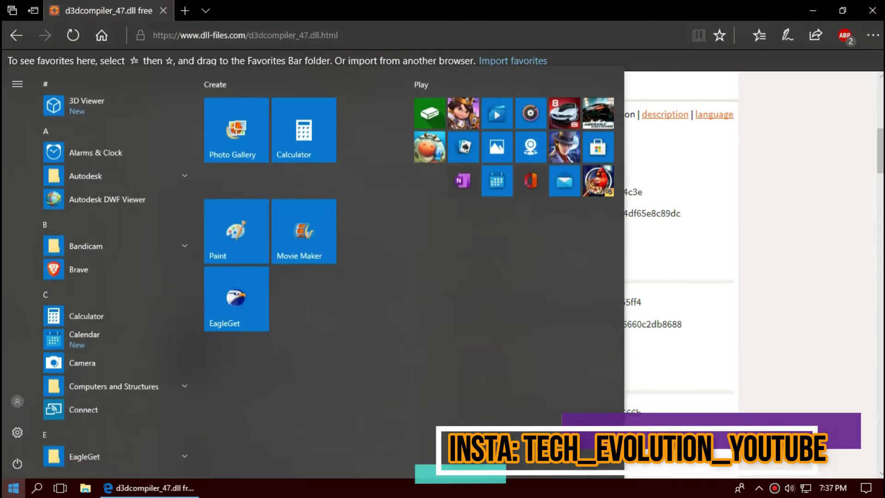
pyautogui.click(12, 487)
pyautogui.write('syst')
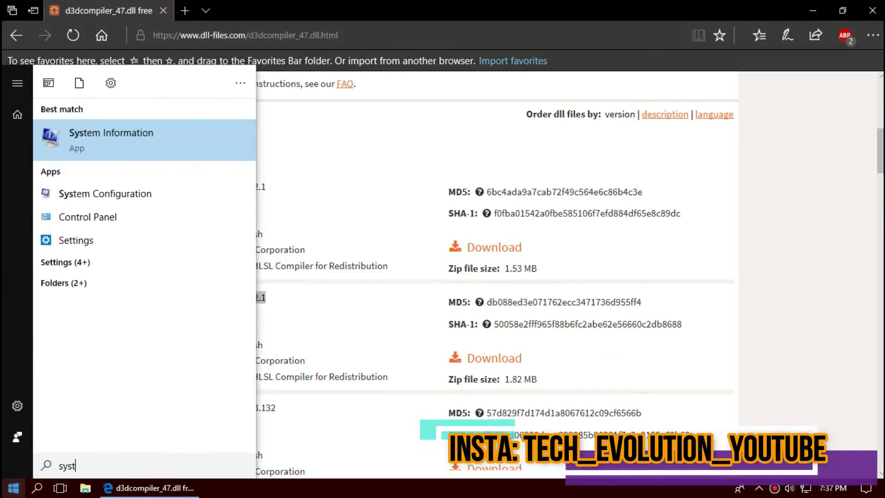
pyautogui.press('Return')
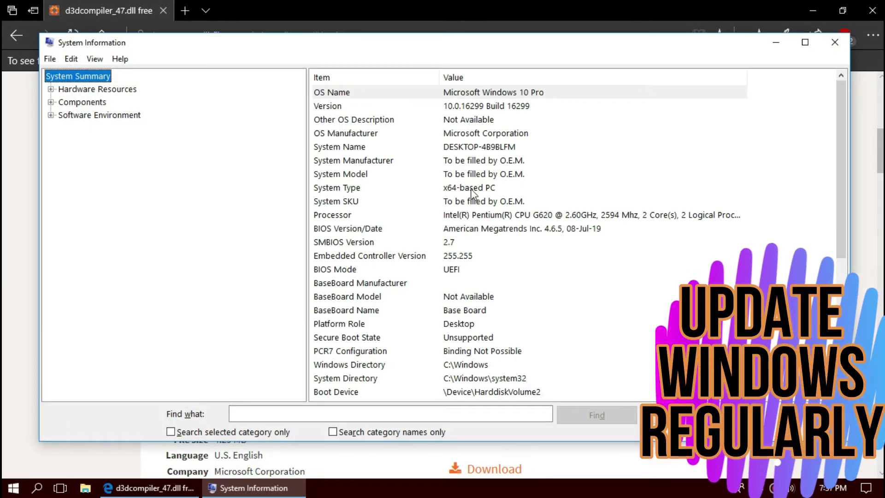
pyautogui.click(484, 187)
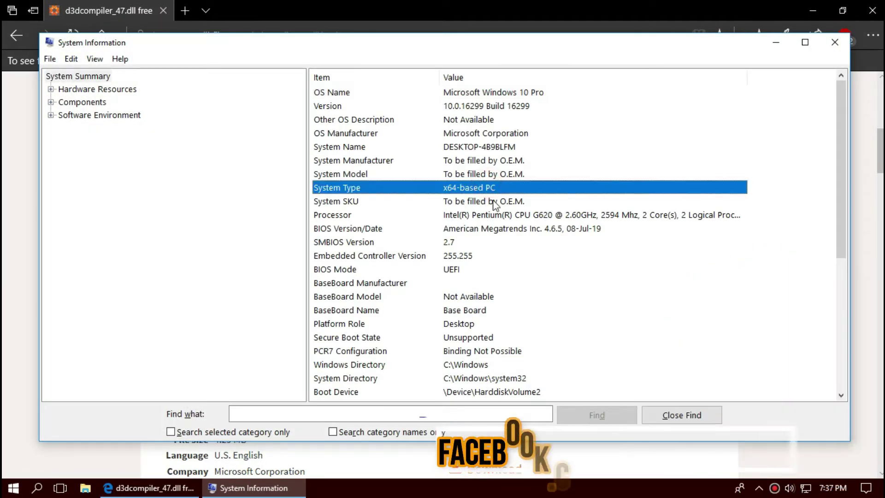
# - Close System Information and save the 64-bit 10.0.18362.1 d3dcompiler_47.zip download
pyautogui.click(837, 46)
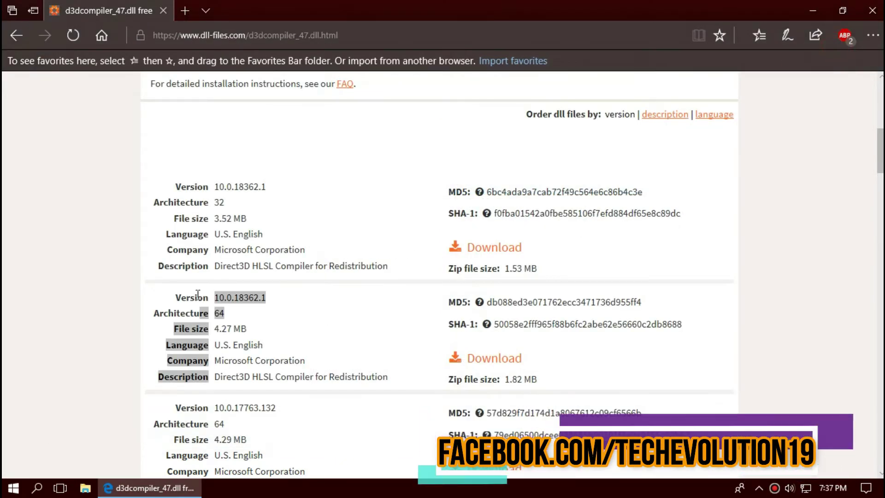
pyautogui.click(493, 362)
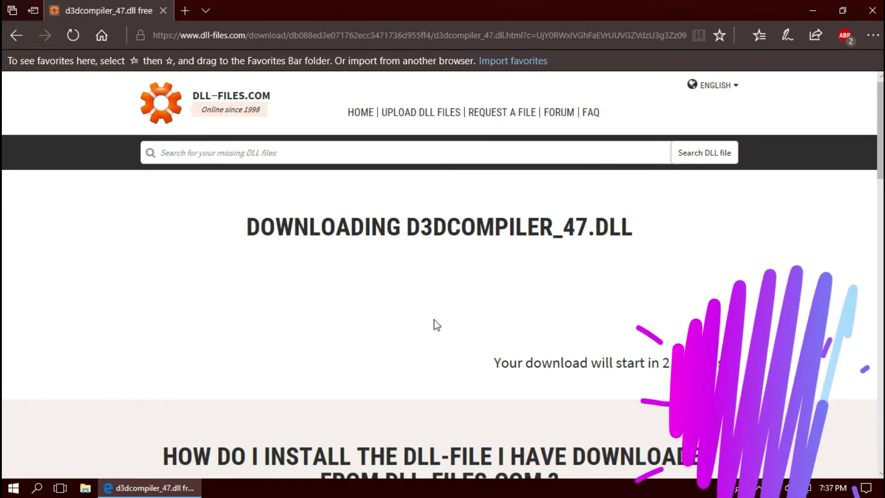
pyautogui.scroll(-8, 437, 325)
pyautogui.scroll(-6, 433, 330)
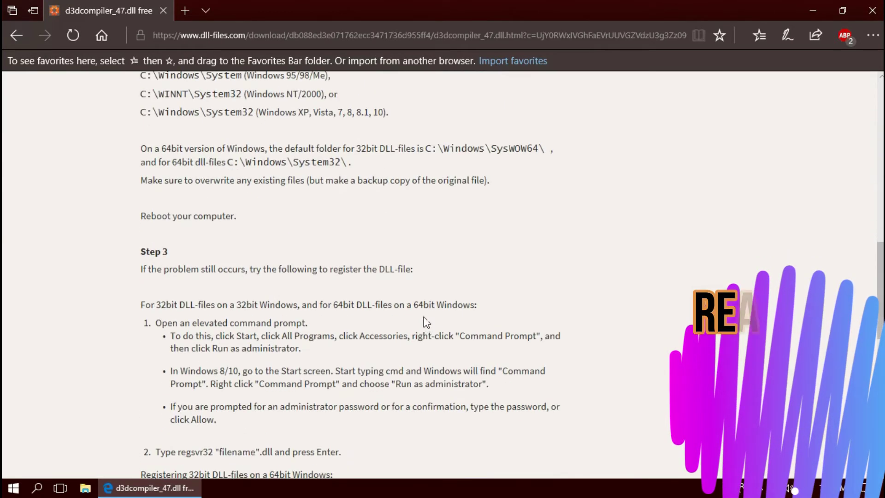
pyautogui.scroll(2, 461, 319)
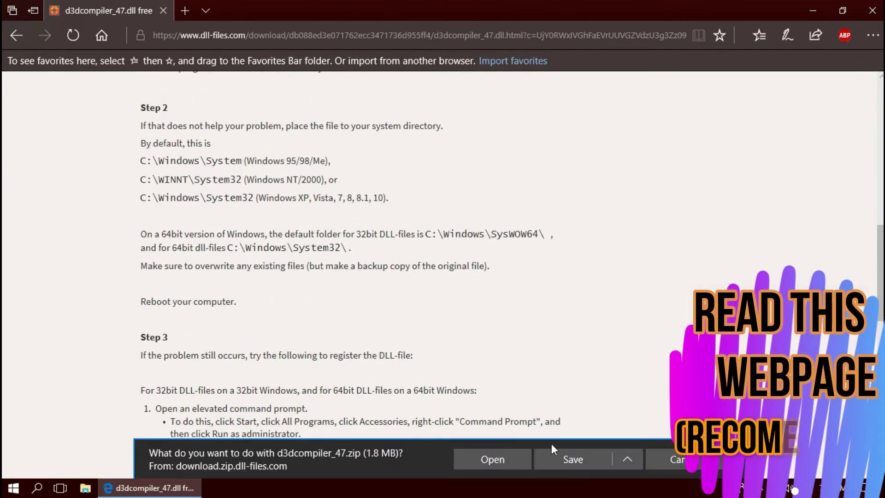
pyautogui.click(493, 459)
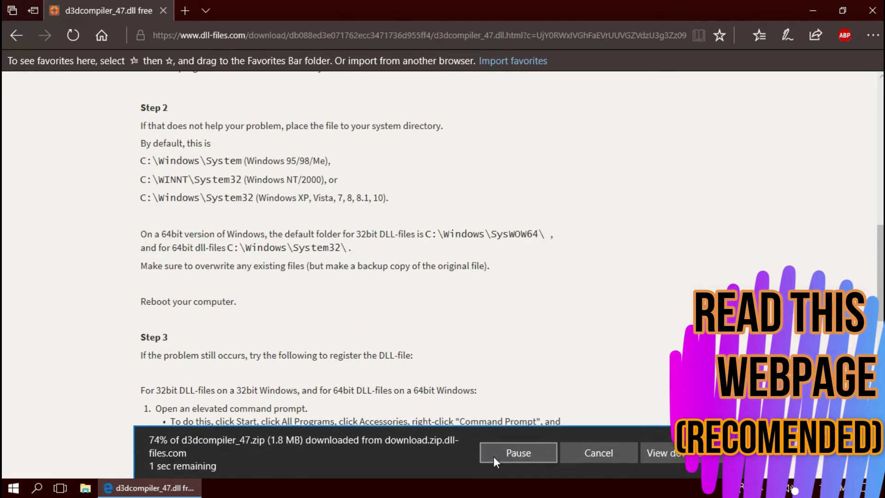
# - Open d3dcompiler_47.zip in WinRAR, select d3dcompiler_47.dll, then minimize WinRAR
pyautogui.click(495, 457)
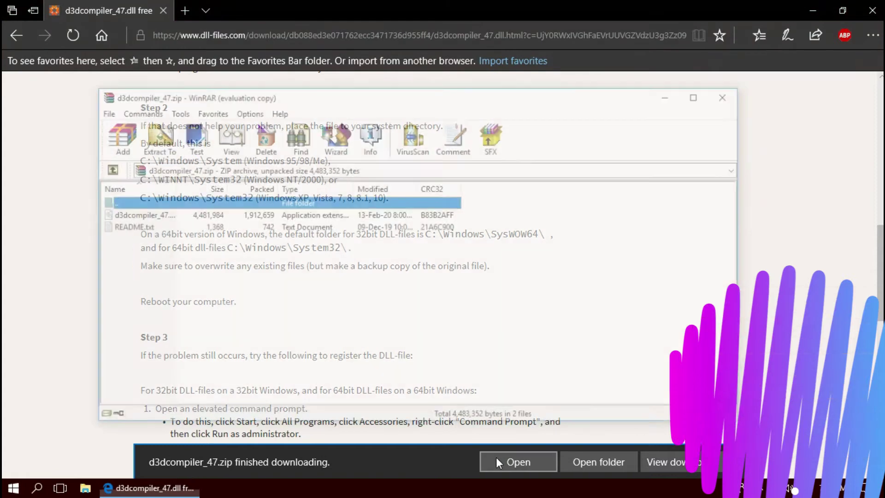
pyautogui.click(159, 215)
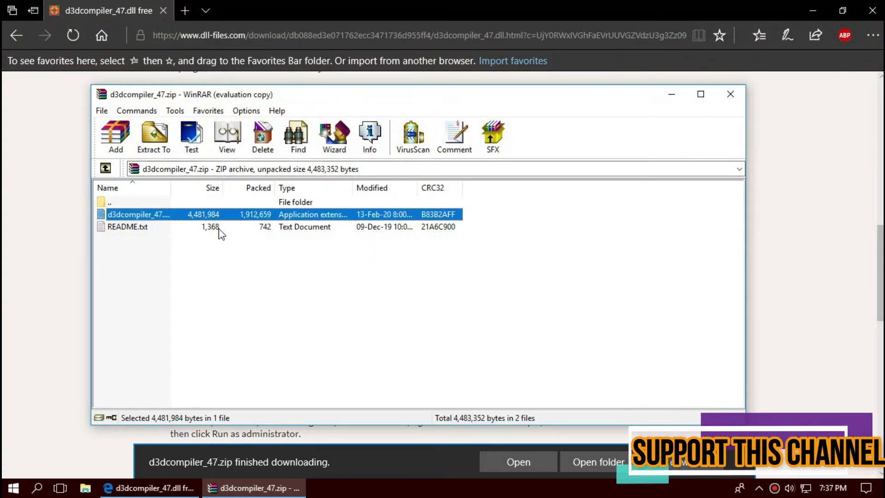
pyautogui.click(669, 97)
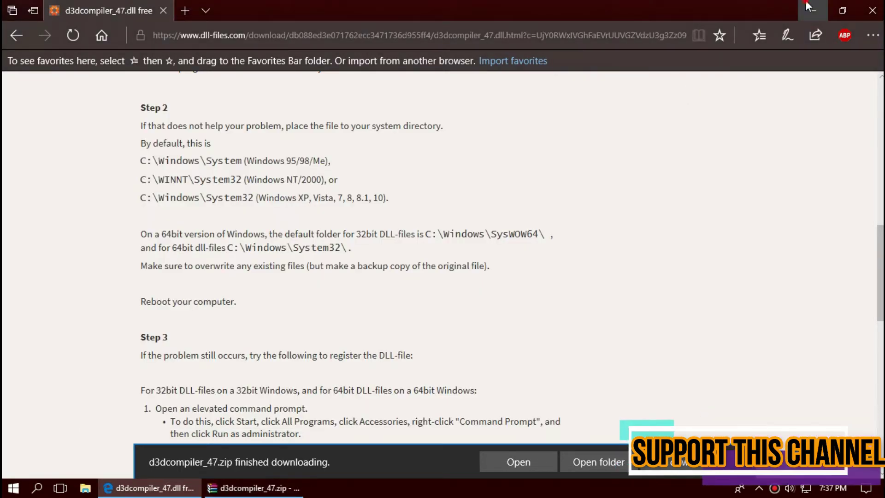
# - Browse New Volume (C:) into Windows and scroll down to System32
pyautogui.click(807, 7)
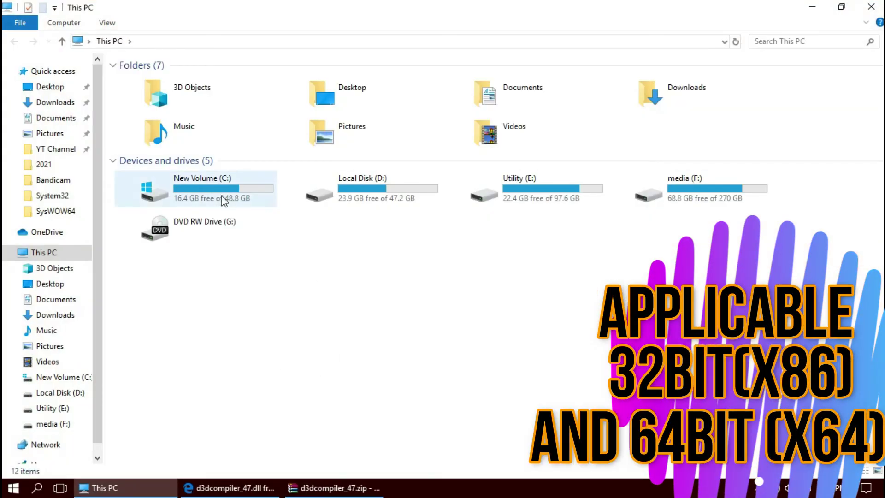
pyautogui.doubleClick(224, 202)
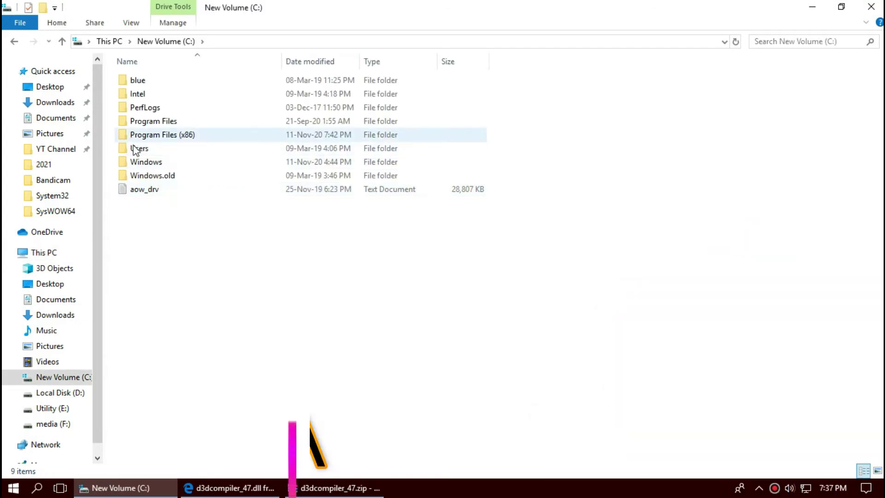
pyautogui.doubleClick(156, 166)
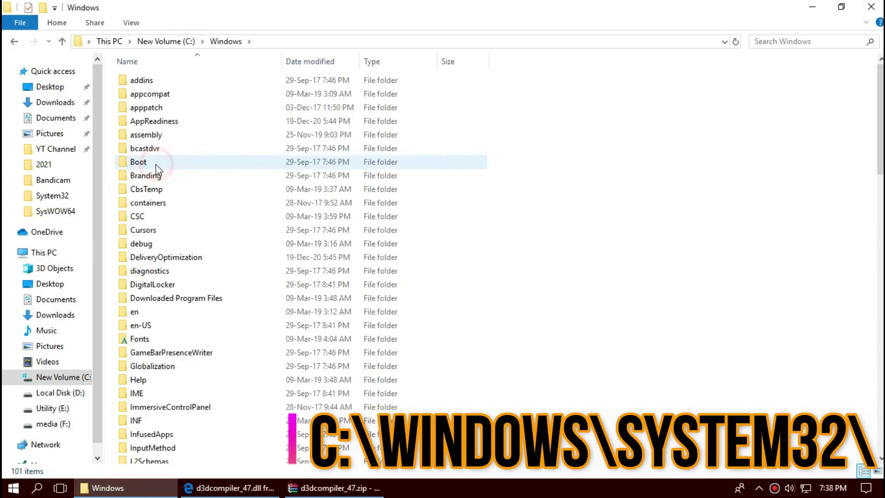
pyautogui.scroll(-11, 168, 302)
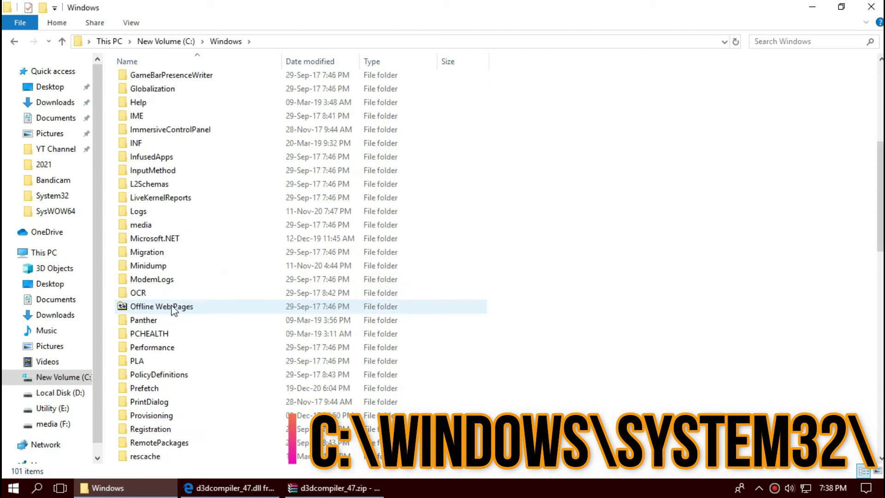
pyautogui.scroll(-6, 175, 306)
pyautogui.scroll(-1, 176, 297)
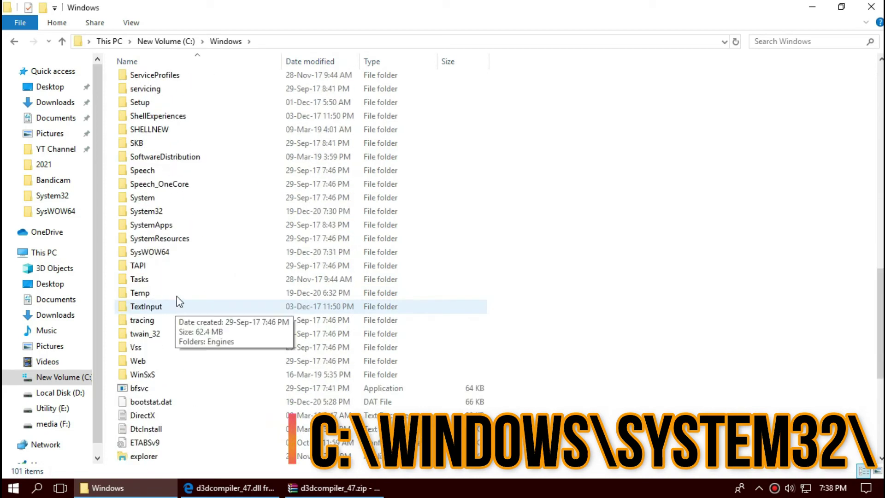
# - Open System32 and move d3dcompiler_47.dll from WinRAR into it, replacing the old copy
pyautogui.doubleClick(175, 213)
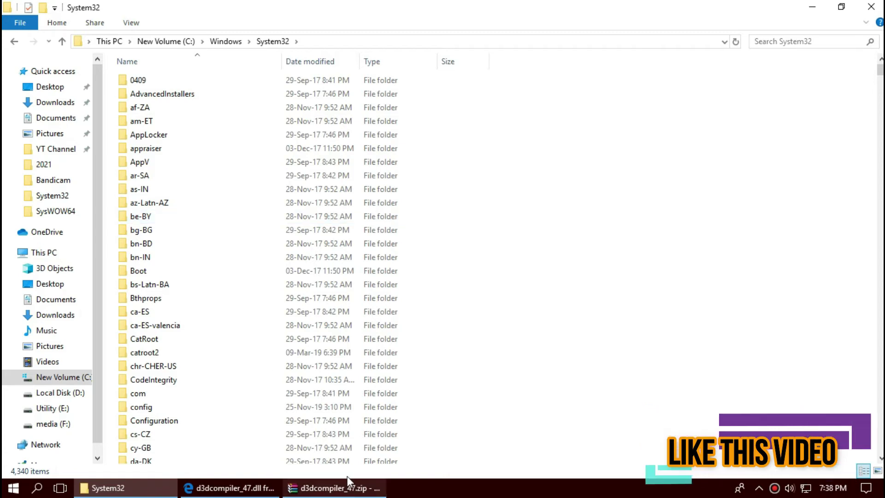
pyautogui.moveTo(349, 492)
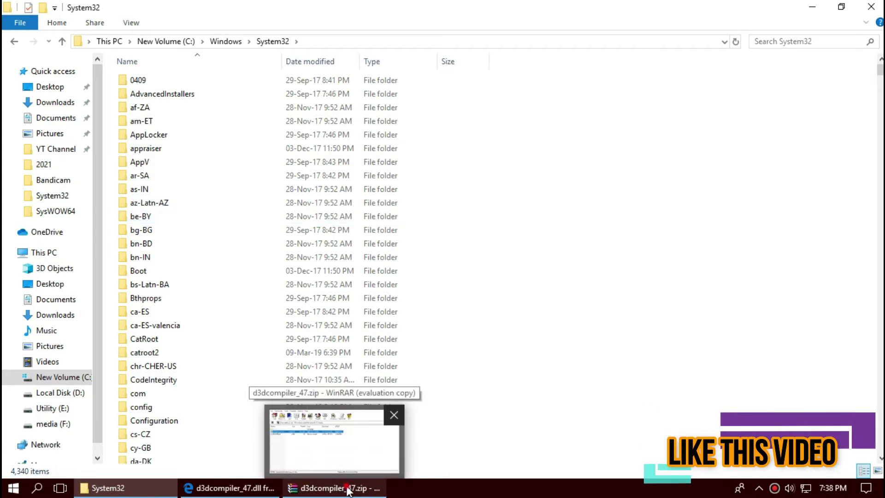
pyautogui.click(322, 458)
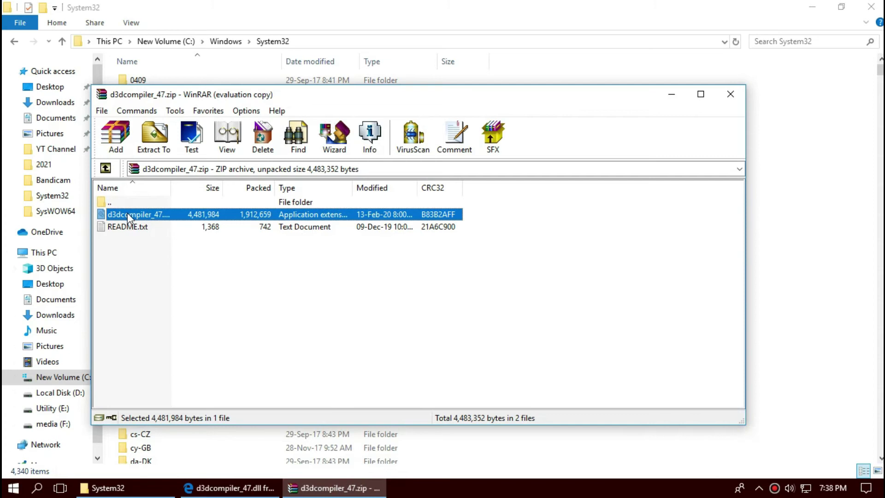
pyautogui.moveTo(823, 199); pyautogui.dragTo(824, 200)
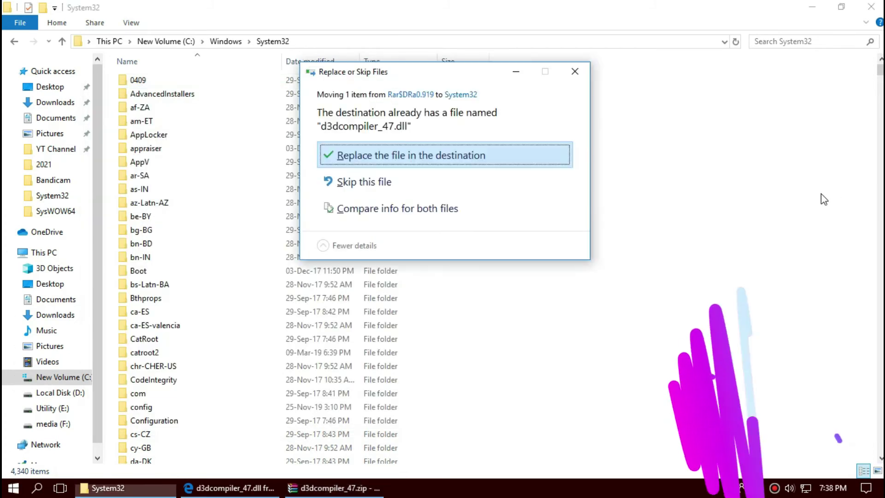
pyautogui.click(372, 156)
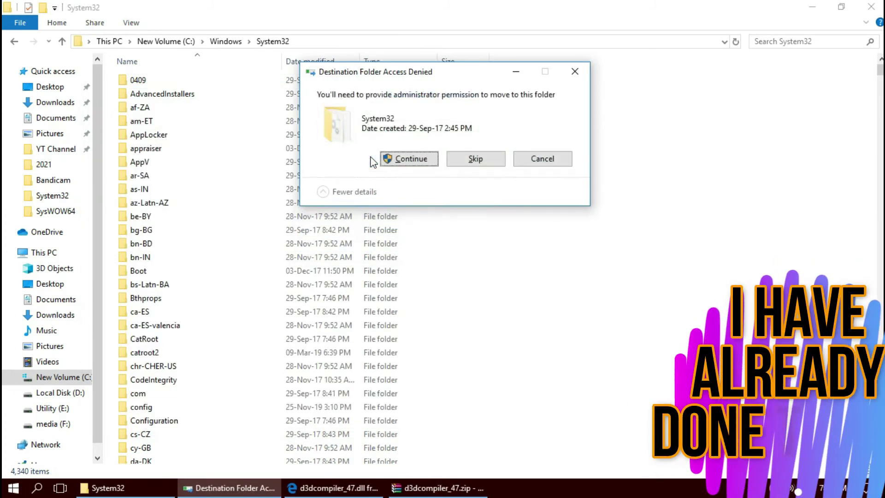
pyautogui.click(403, 159)
# - Search System32 for d3dcompiler_47 to confirm the dll is there
pyautogui.press('alt')
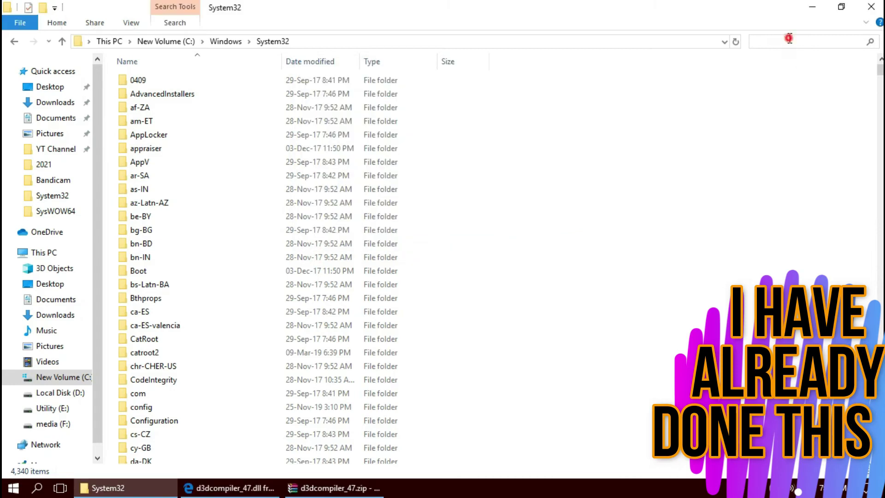
pyautogui.click(789, 38)
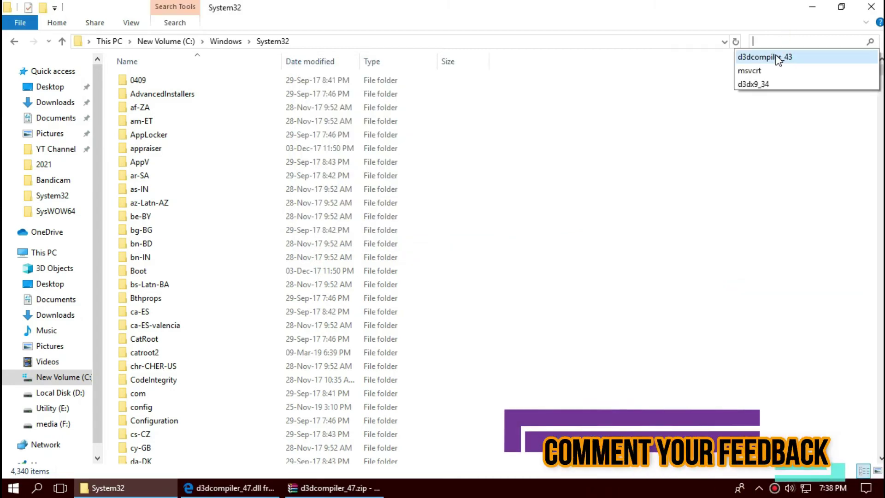
pyautogui.write('d3d')
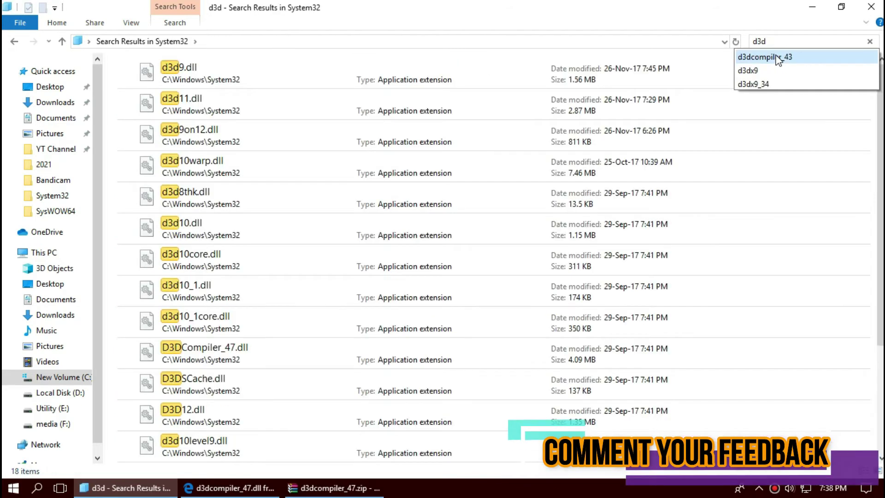
pyautogui.write('comp')
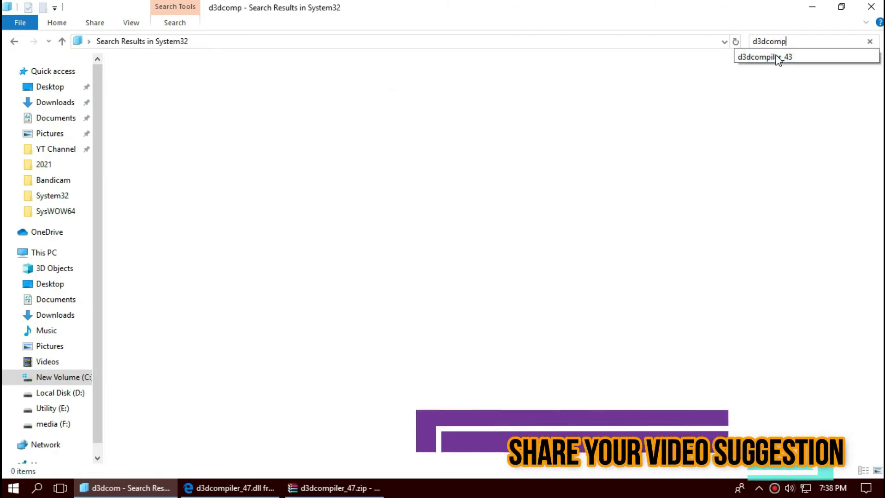
pyautogui.write('iler')
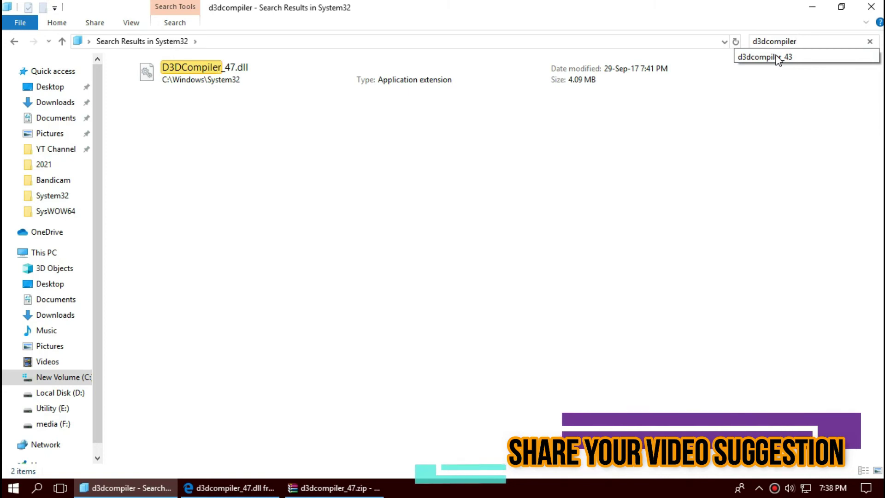
pyautogui.write('_47')
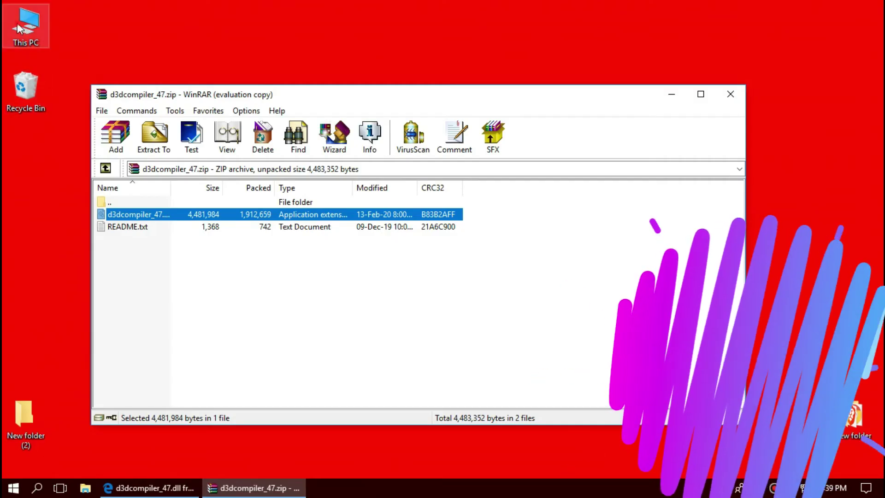
# - Go from This PC through New Volume (C:) and Windows into SysWOW64
pyautogui.doubleClick(19, 28)
pyautogui.click(188, 192)
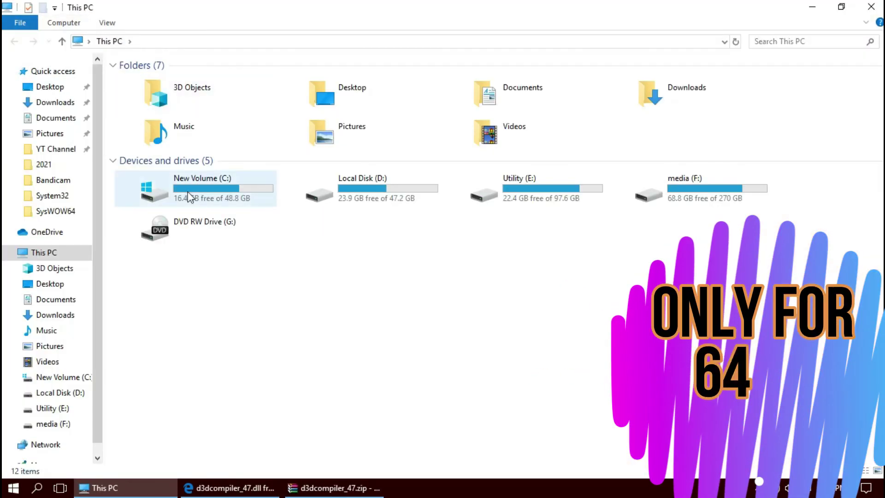
pyautogui.doubleClick(187, 191)
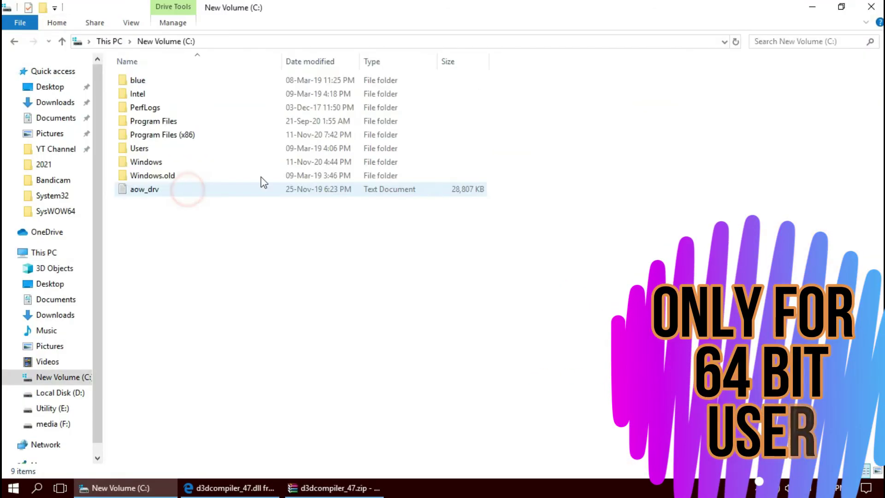
pyautogui.doubleClick(155, 162)
pyautogui.scroll(-15, 290, 283)
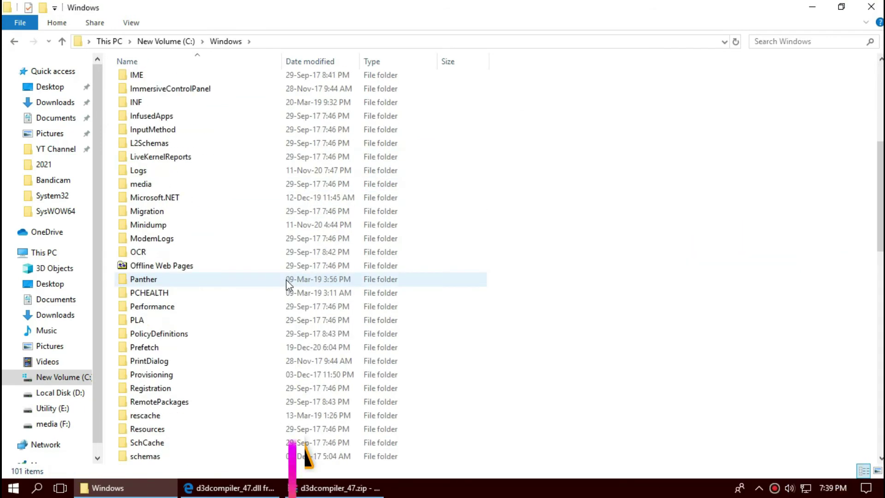
pyautogui.scroll(-5, 290, 282)
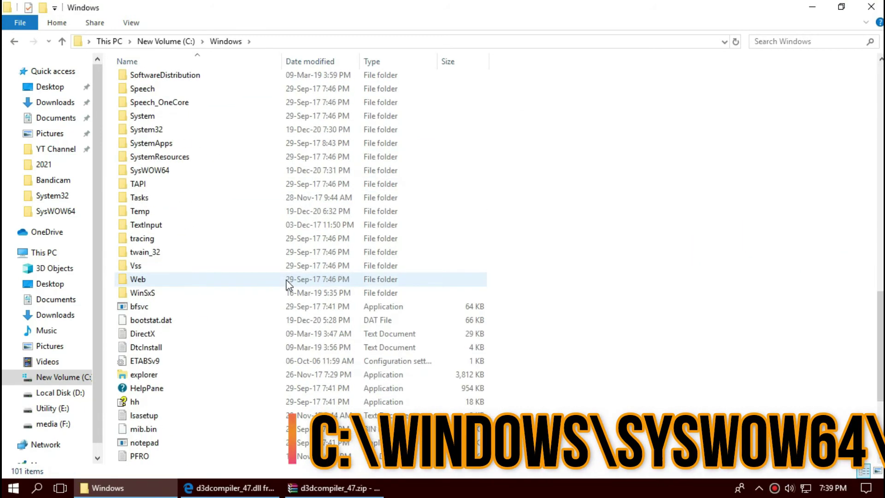
pyautogui.click(145, 170)
pyautogui.doubleClick(146, 173)
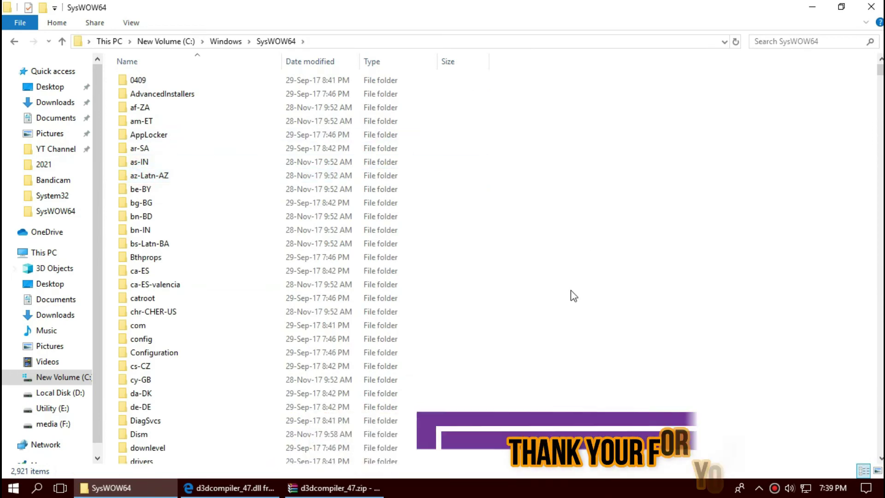
pyautogui.scroll(-2, 536, 315)
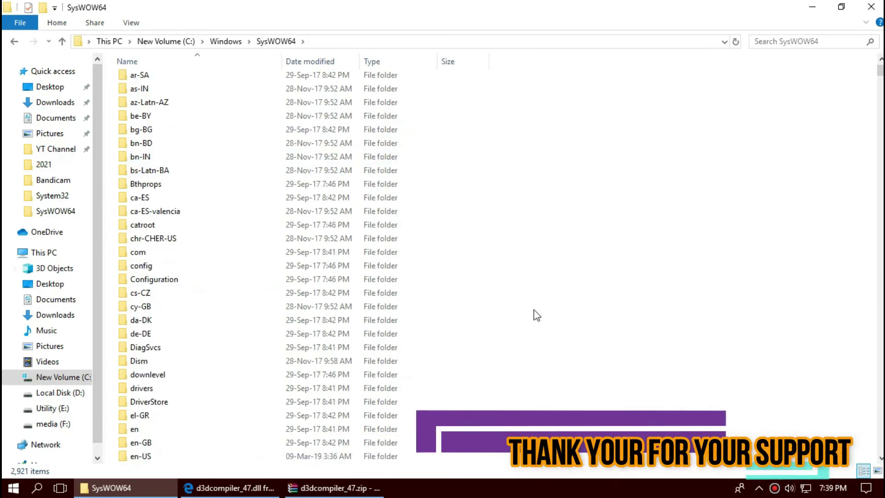
# - Move d3dcompiler_47.dll into SysWOW64, replacing the old copy, and search to verify it
pyautogui.click(318, 490)
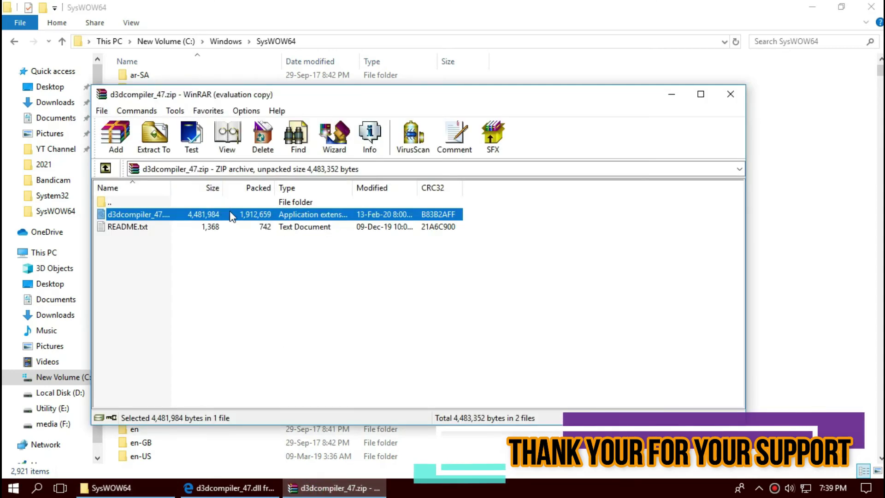
pyautogui.moveTo(231, 217); pyautogui.dragTo(726, 218)
pyautogui.moveTo(828, 231); pyautogui.dragTo(825, 231)
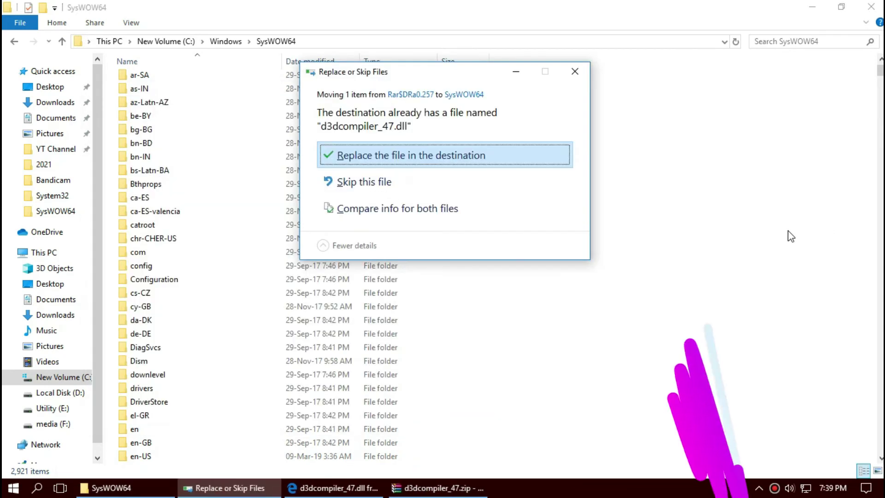
pyautogui.click(408, 157)
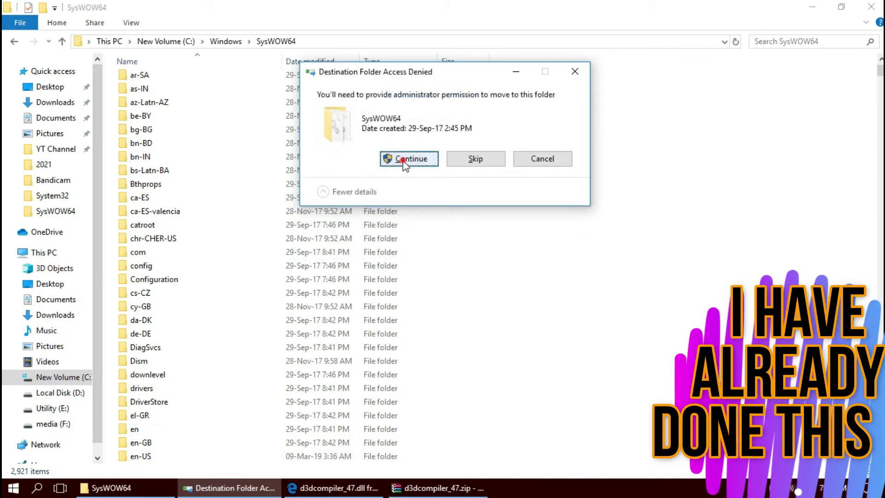
pyautogui.click(403, 160)
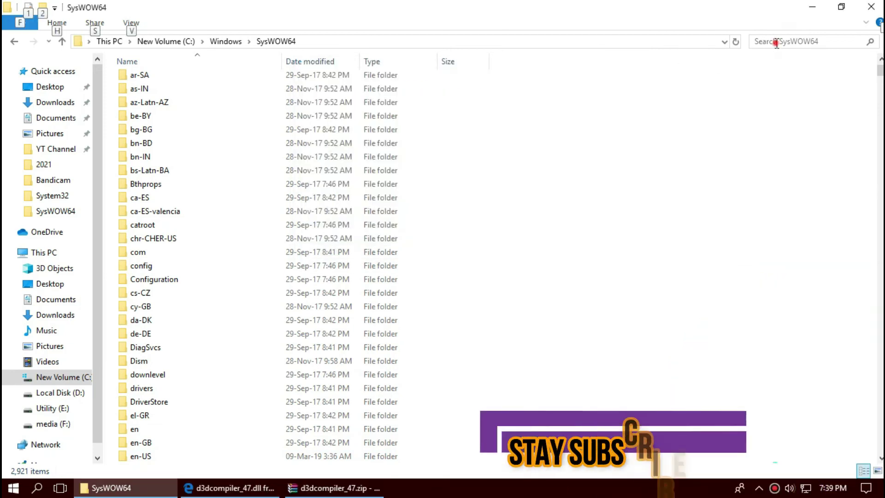
pyautogui.click(777, 42)
pyautogui.click(774, 59)
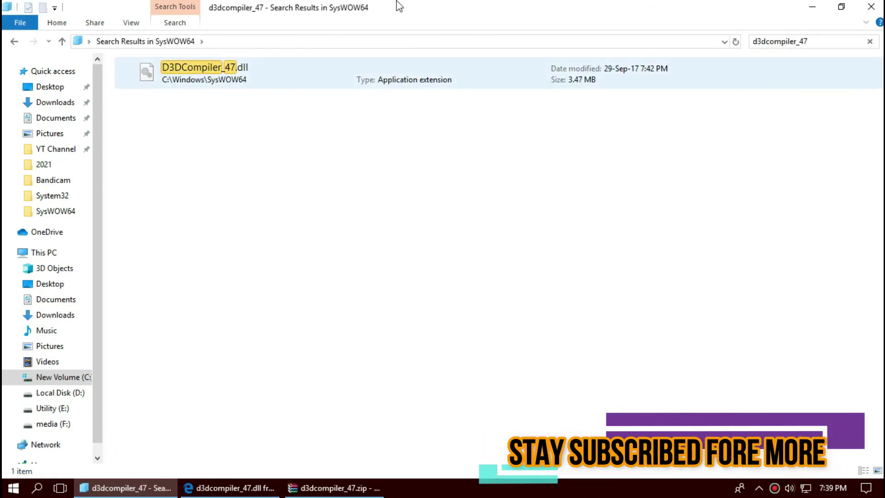
# - Close the SysWOW64 window and show the Start menu's Sleep, Shut down and Restart options
pyautogui.click(872, 7)
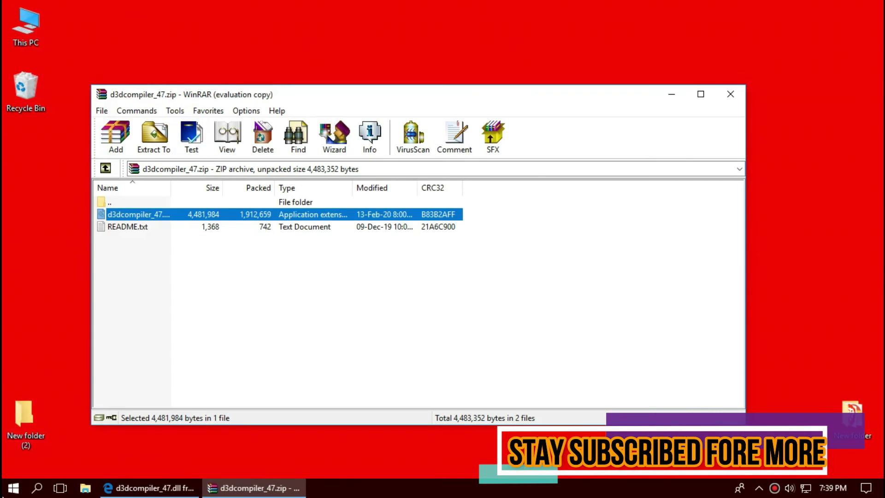
pyautogui.click(9, 490)
pyautogui.click(14, 473)
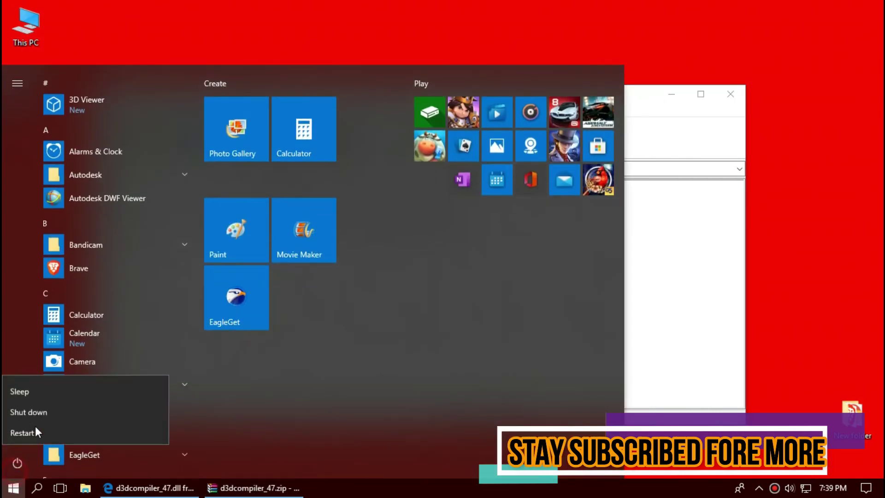